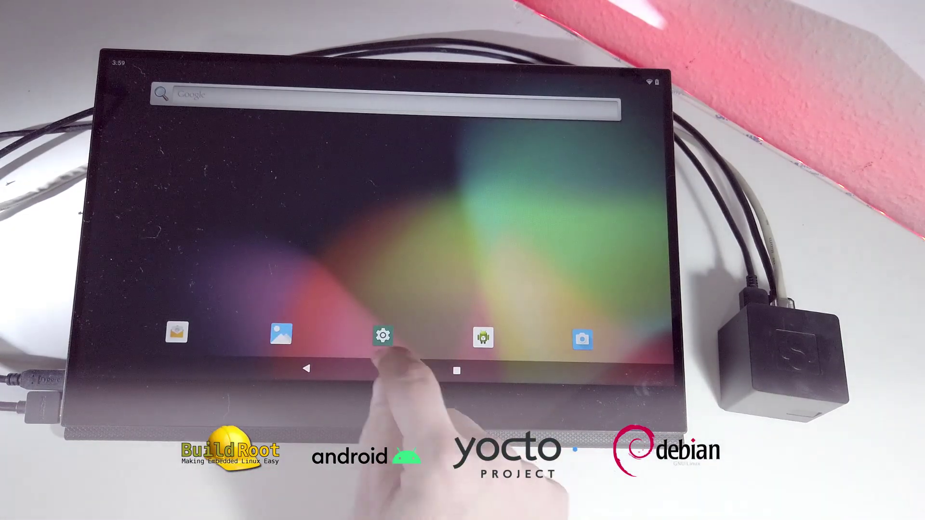
pyautogui.click(382, 335)
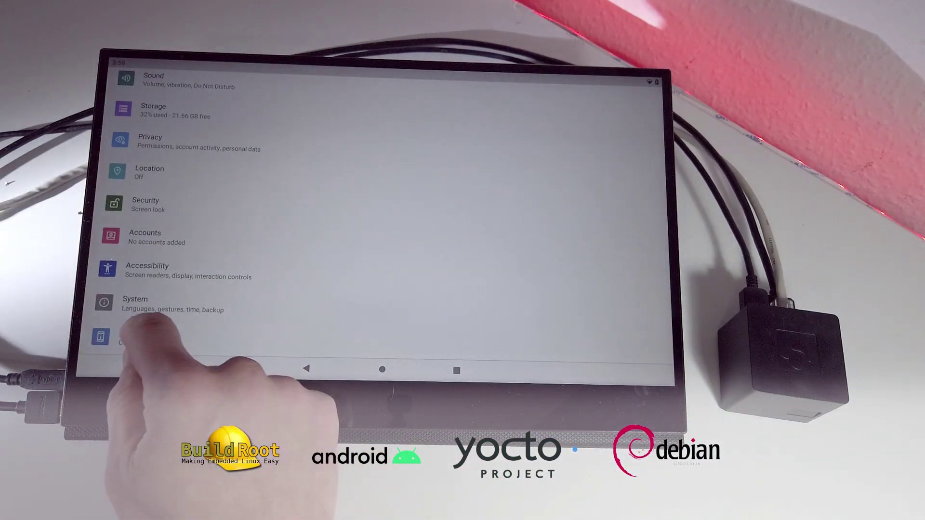
pyautogui.click(145, 338)
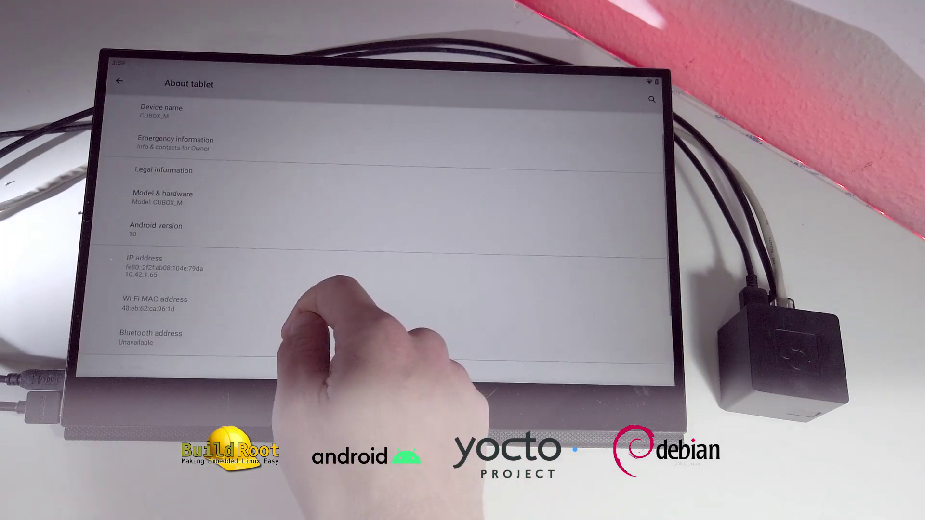
pyautogui.scroll(-3, 311, 217)
pyautogui.scroll(5, 311, 217)
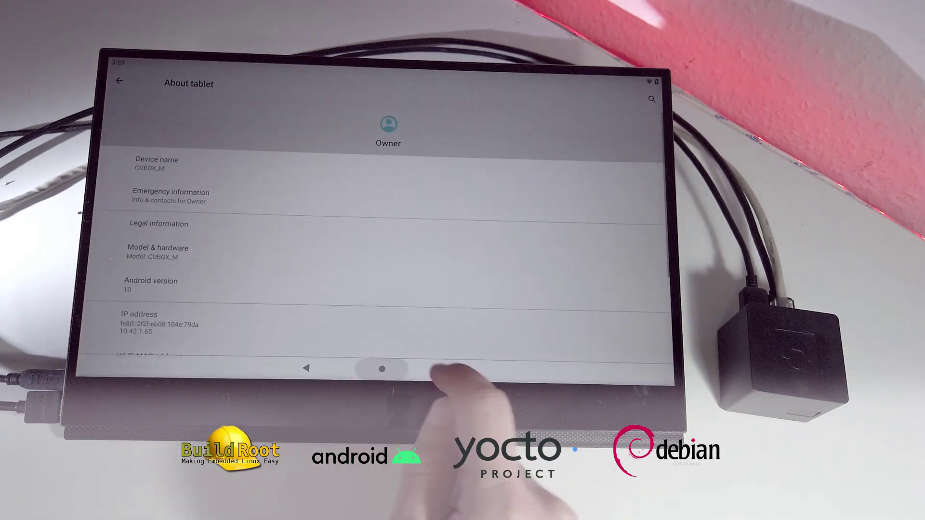
pyautogui.click(382, 370)
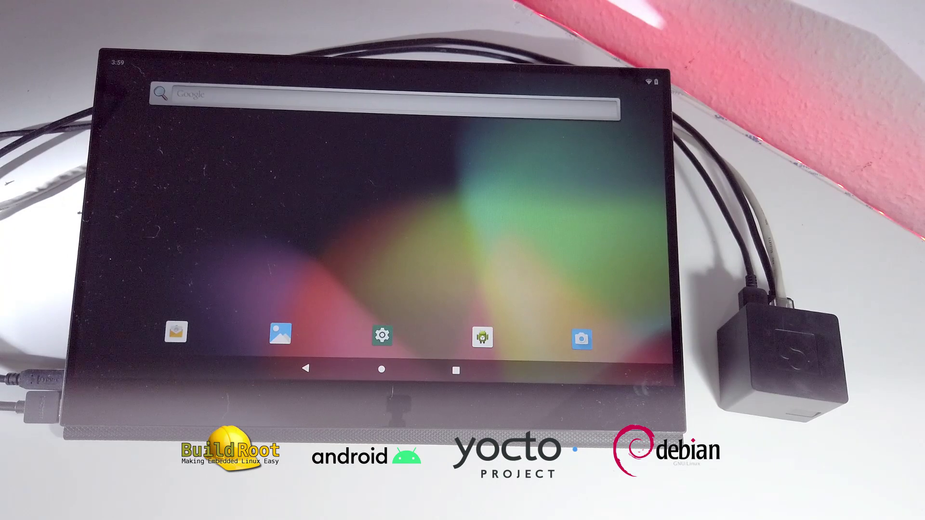